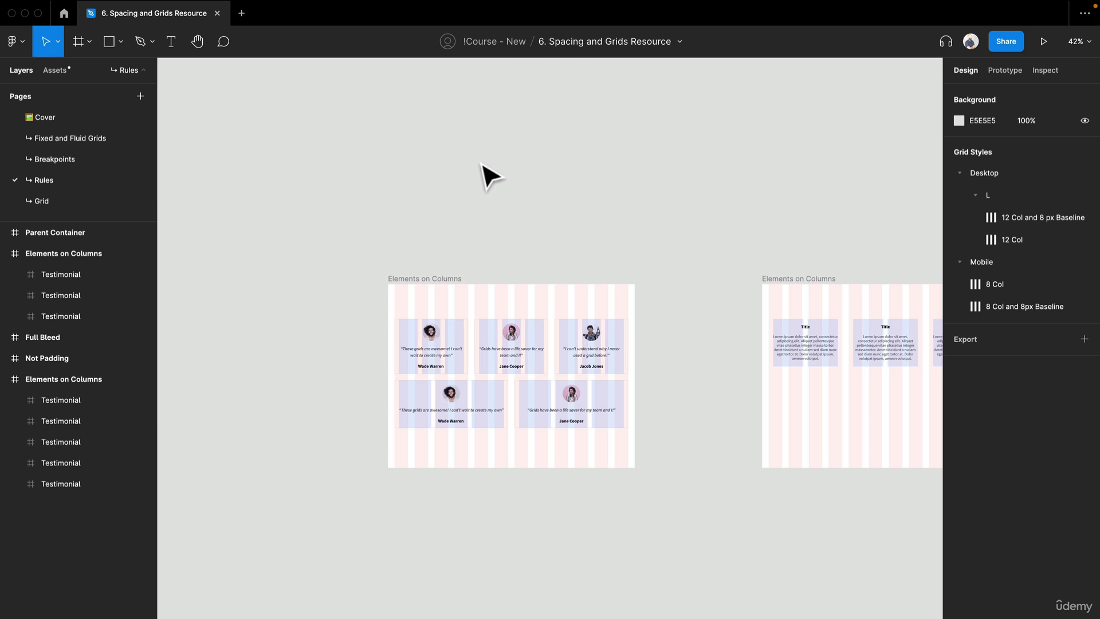
- Zoom into the Elements on Columns frame and inspect each testimonial card's size against the grid columns
scroll(624, 413, up, 5)
drag(628, 413, 730, 358)
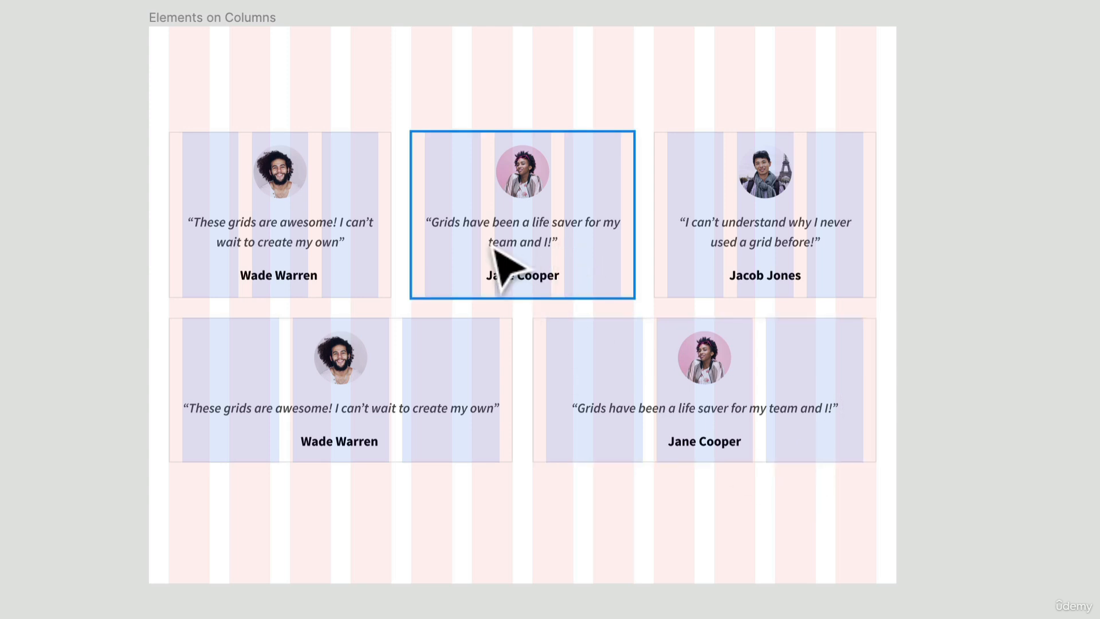
scroll(508, 311, up, 5)
click(354, 425)
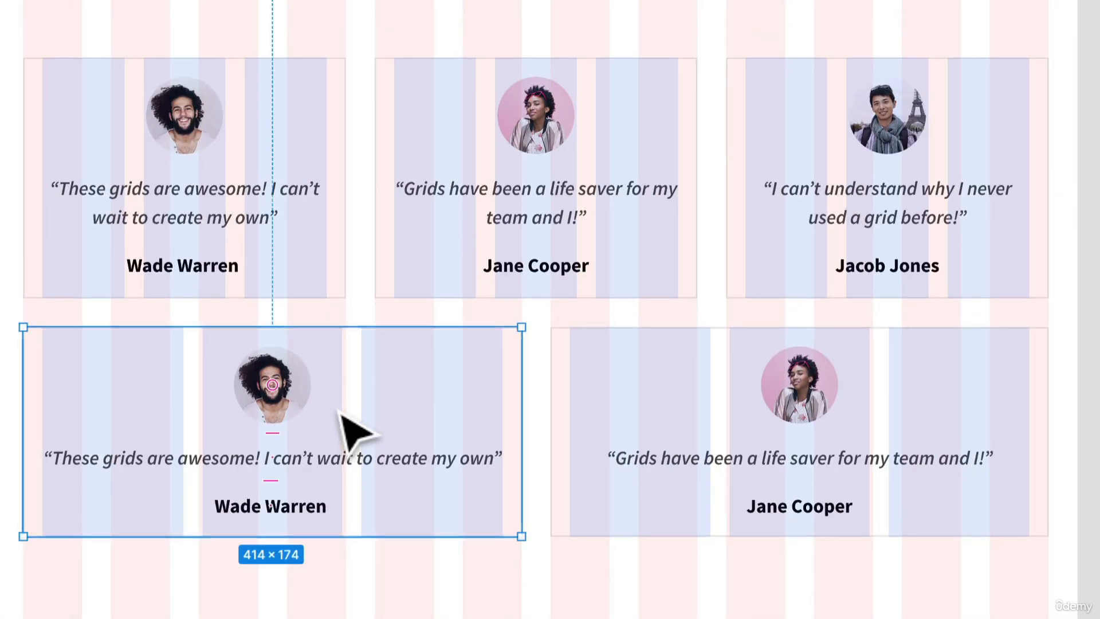
click(658, 422)
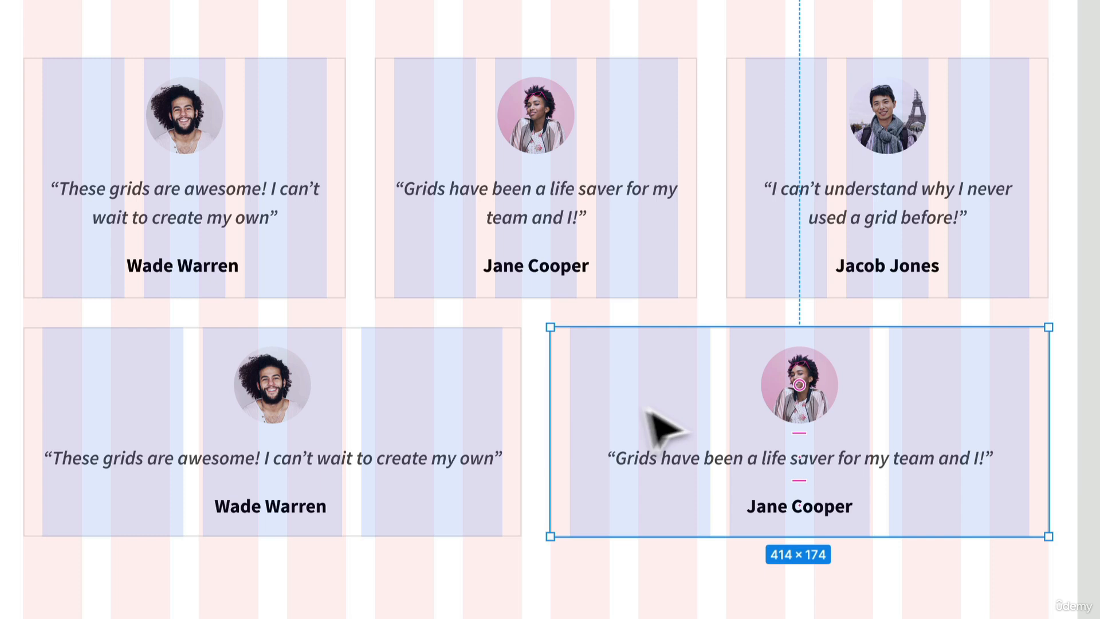
click(266, 422)
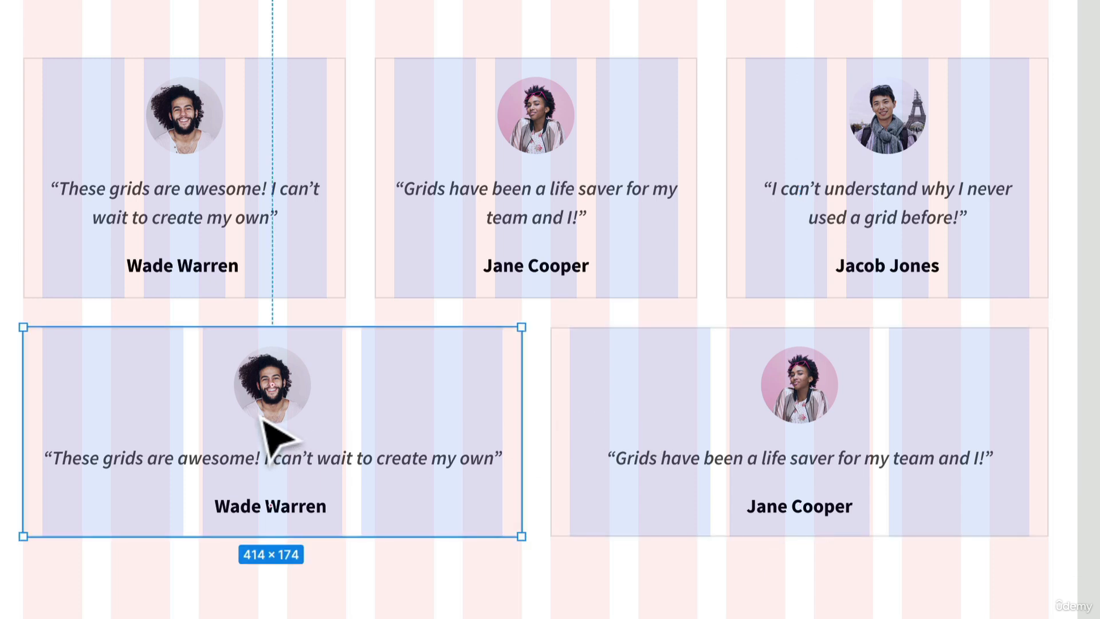
click(292, 253)
click(516, 229)
click(825, 218)
click(796, 396)
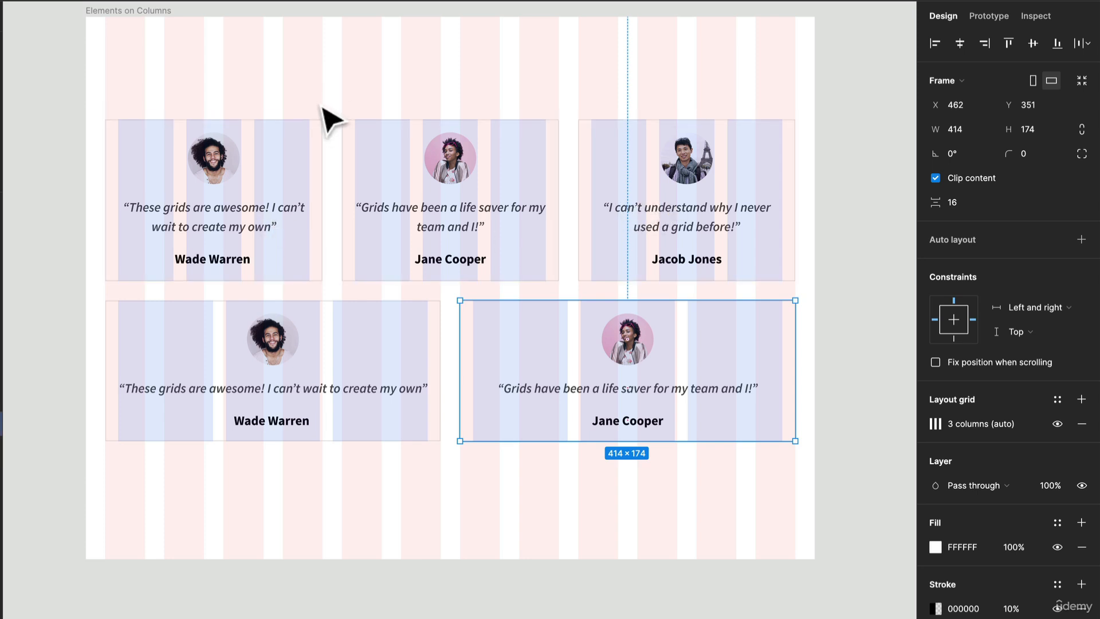
- Resize the top-left Wade Warren testimonial card so it spans its columns, about 268 px wide
click(319, 158)
drag(319, 150, 296, 148)
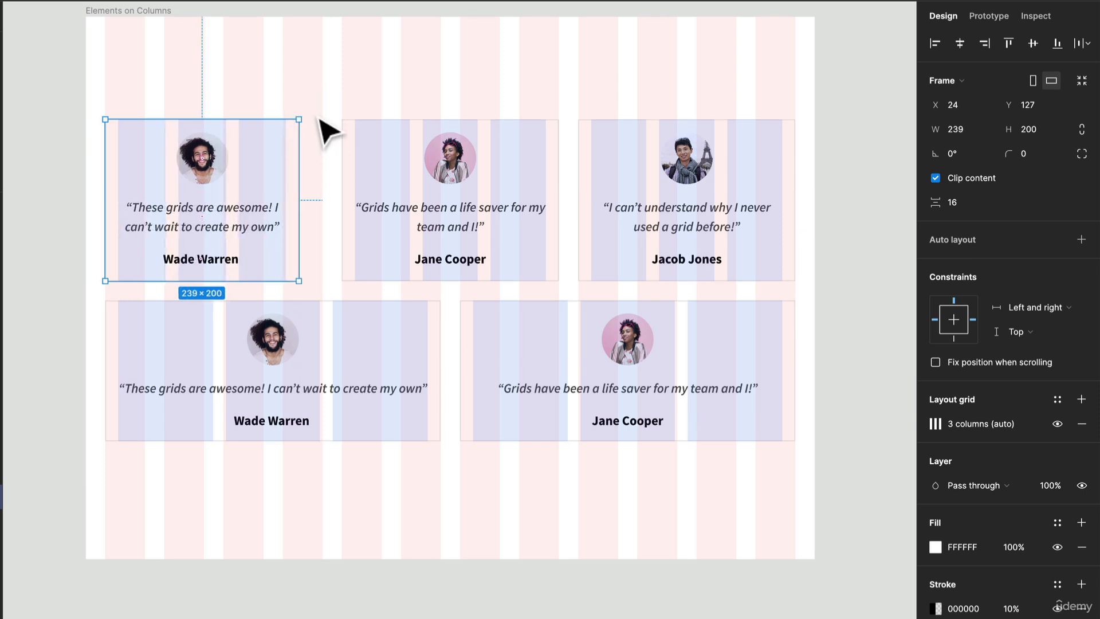
drag(298, 126, 321, 126)
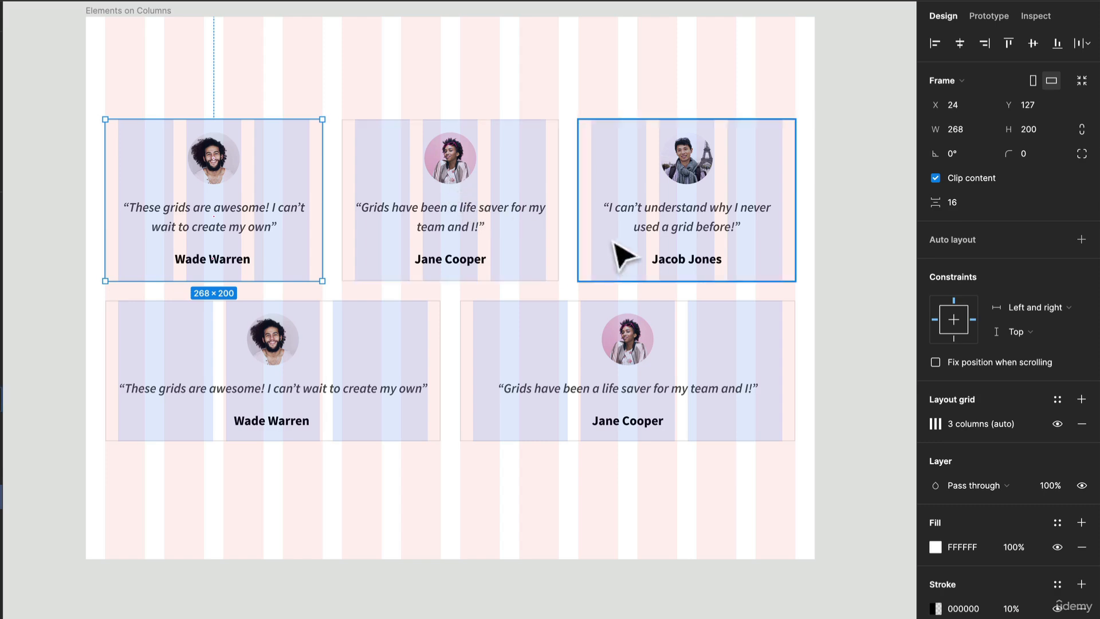
- Try widening the first Title card past its columns in the second Elements on Columns frame
drag(682, 256, 143, 242)
drag(680, 294, 228, 264)
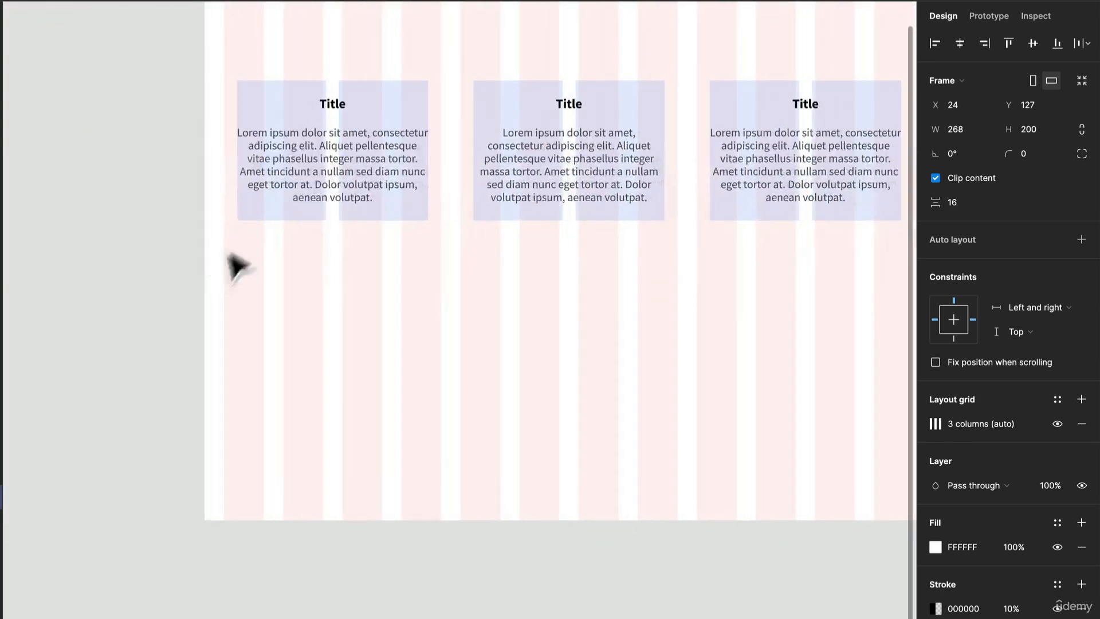
click(412, 152)
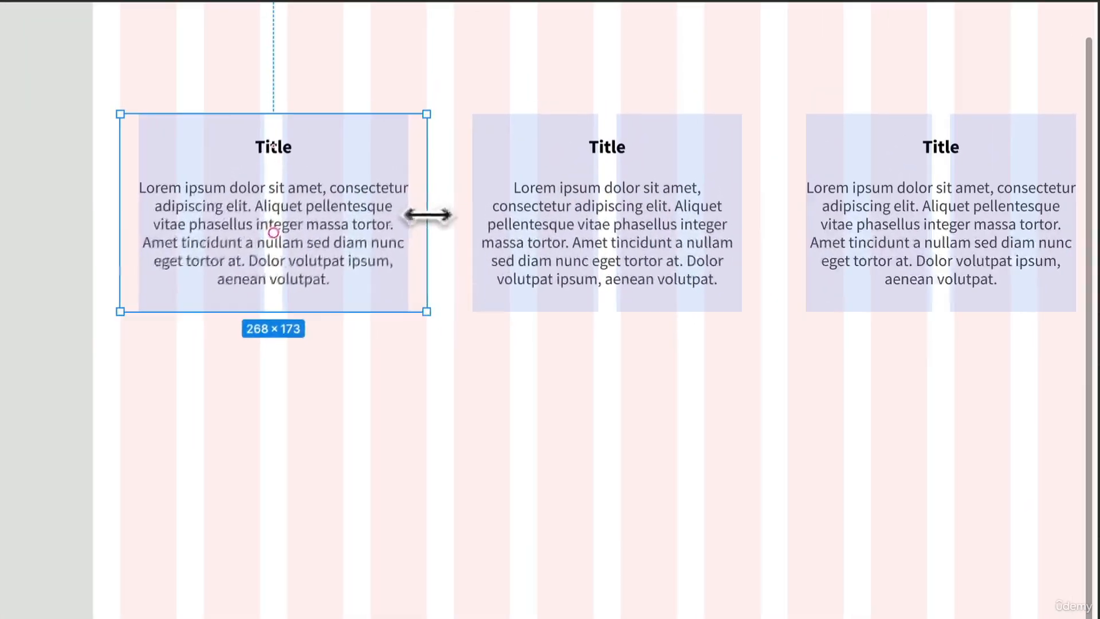
drag(440, 151, 449, 152)
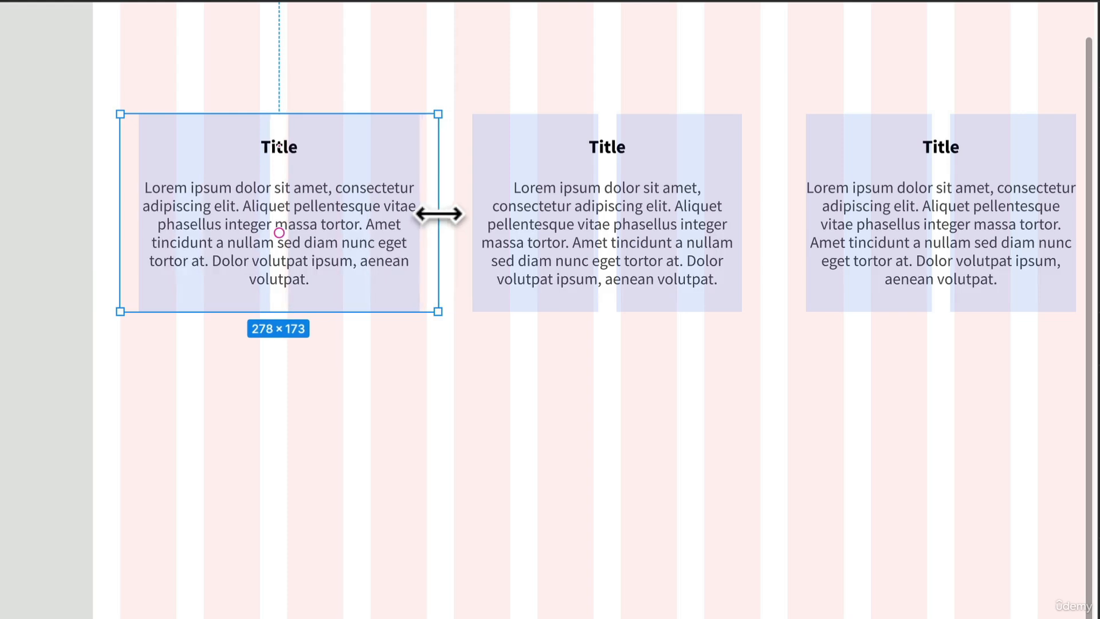
drag(439, 215, 439, 214)
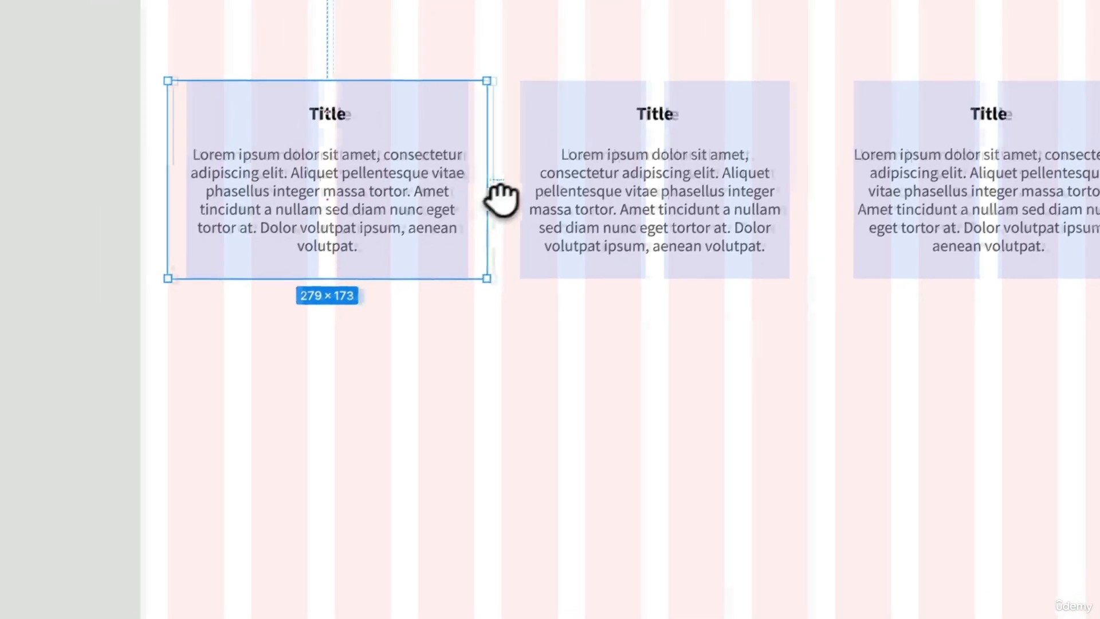
drag(441, 215, 344, 306)
drag(390, 275, 380, 273)
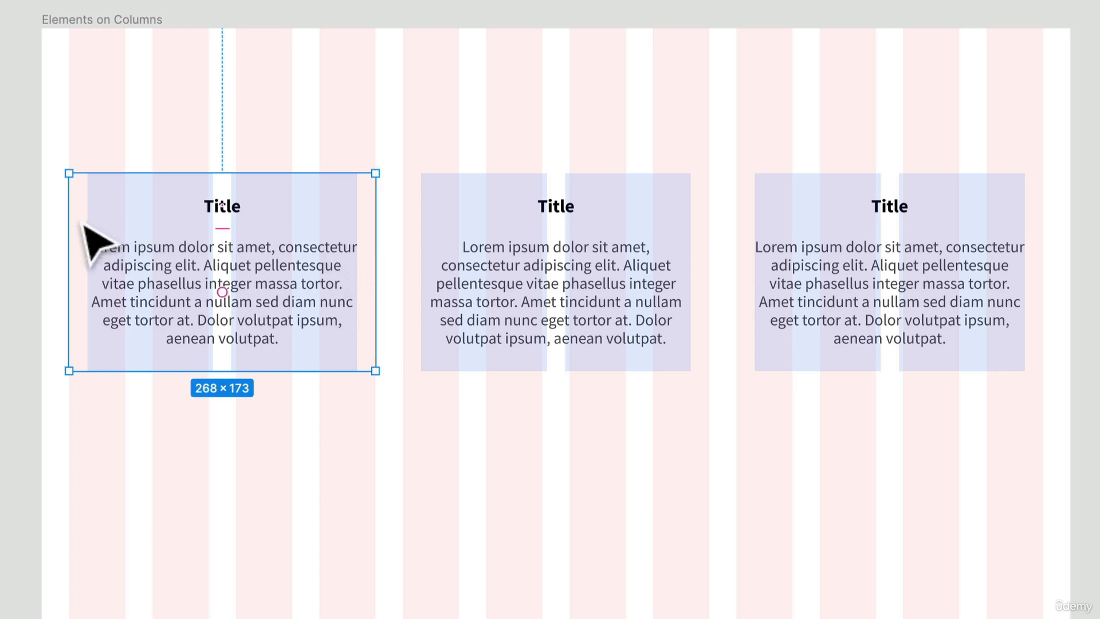
drag(71, 216, 69, 215)
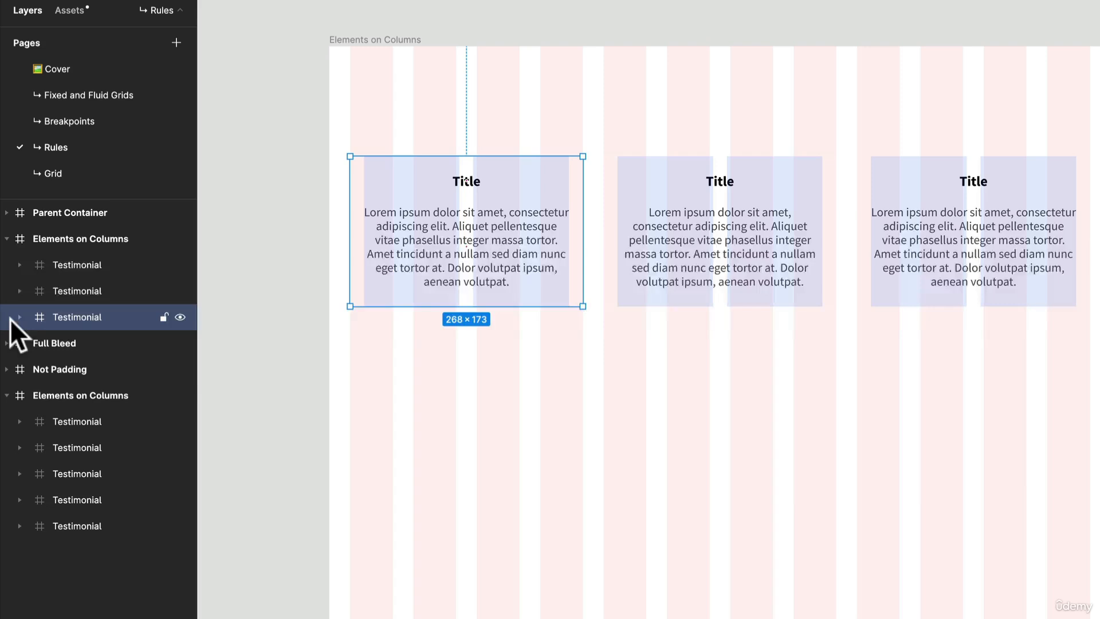
- Select the first Title card's body text layer and hide the layout grids
click(21, 319)
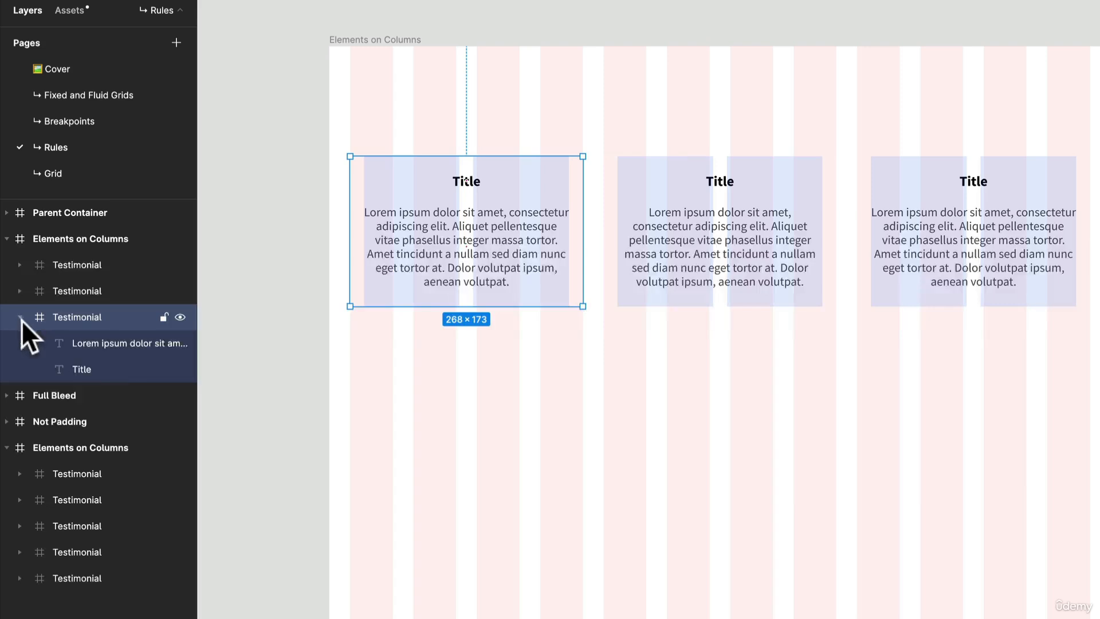
click(115, 342)
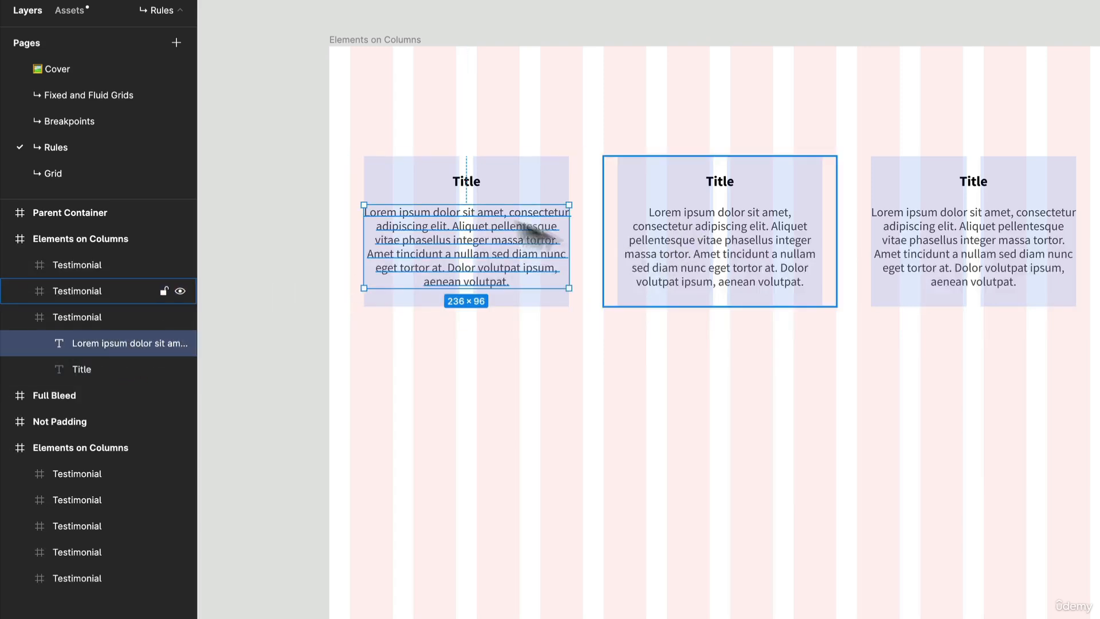
key(ctrl+g)
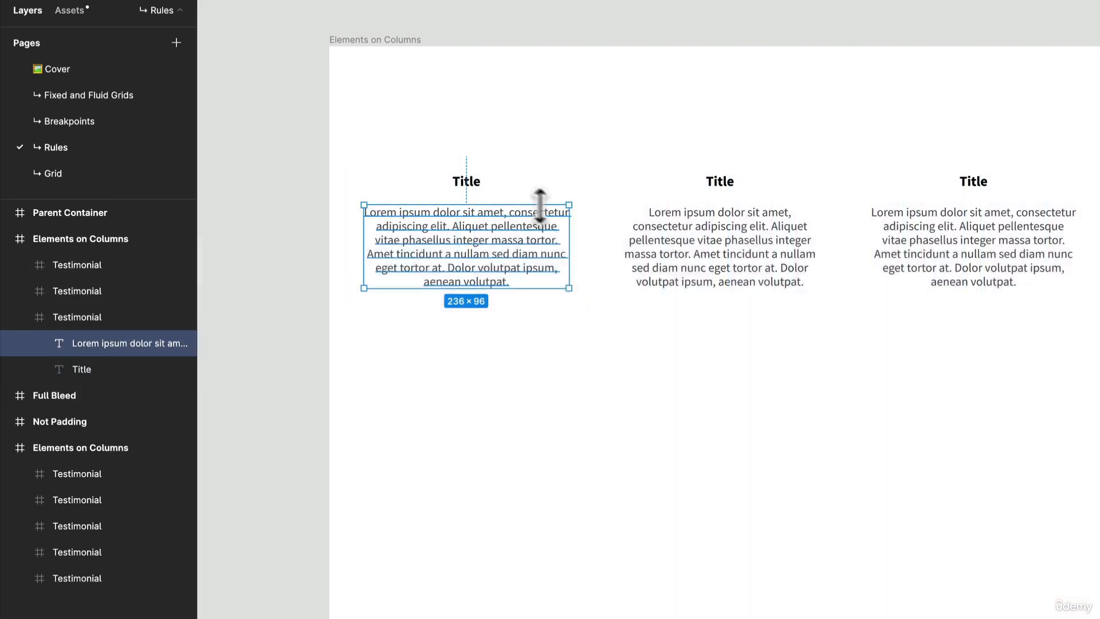
- Try resizing the Title cards' text blocks, then undo the three changes
click(582, 201)
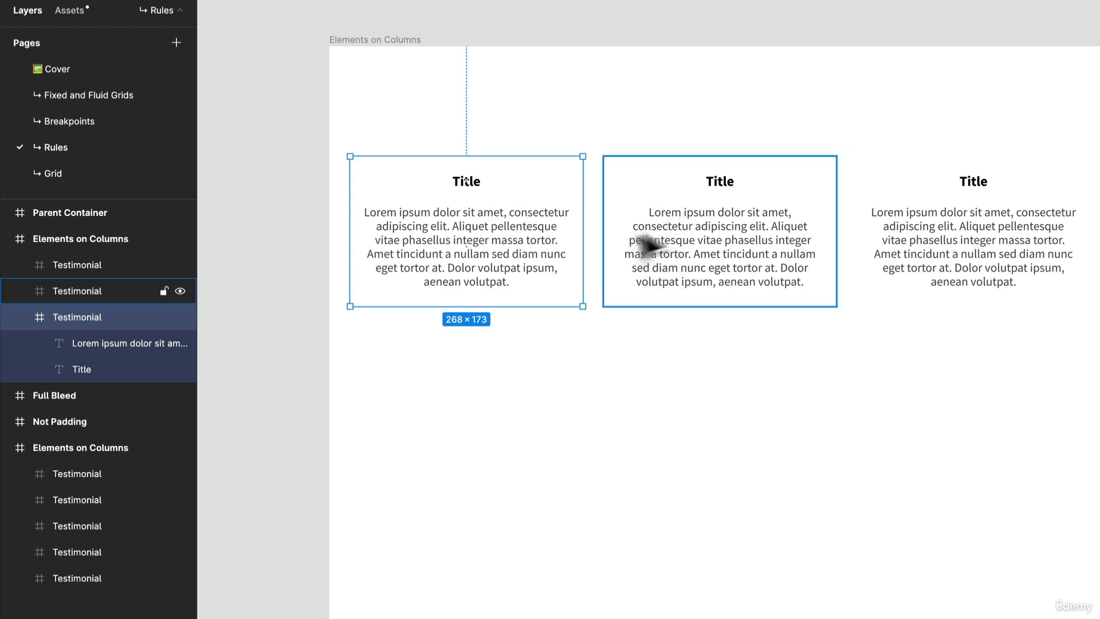
double_click(498, 256)
drag(471, 245, 436, 259)
click(583, 275)
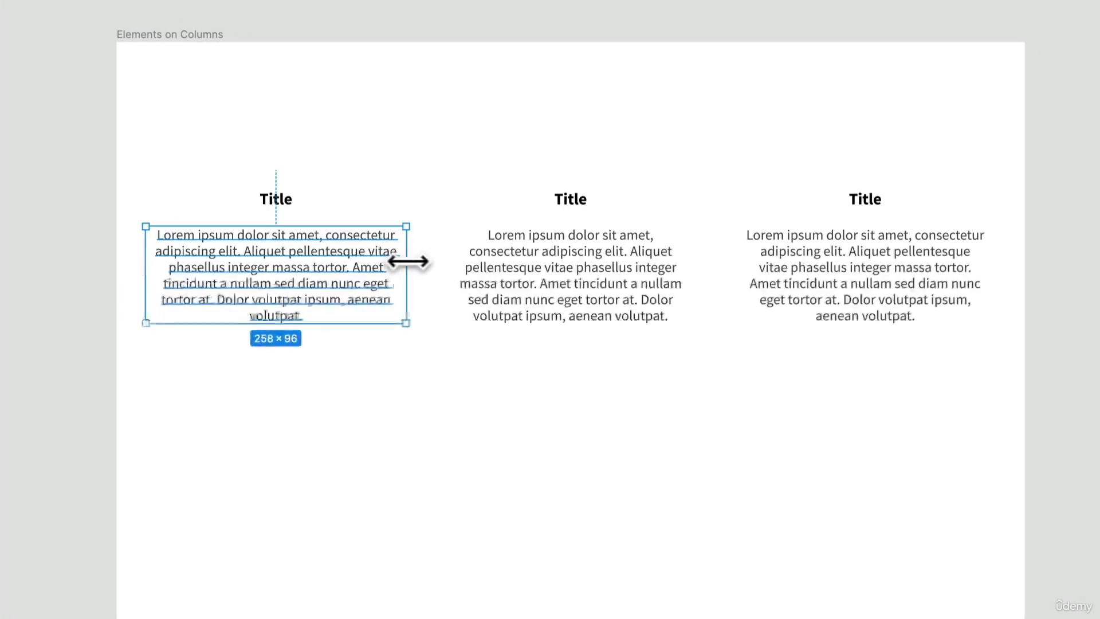
double_click(478, 274)
click(479, 385)
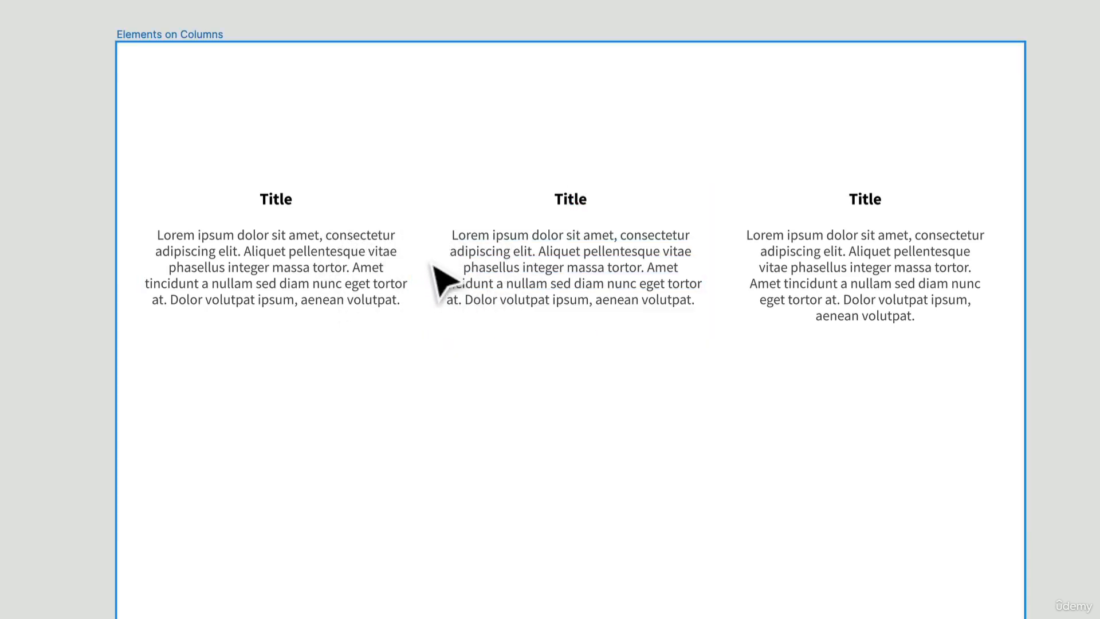
key(ctrl+z)
key(ctrl+z)
key(ctrl+z)
key(ctrl+z)
key(ctrl+z)
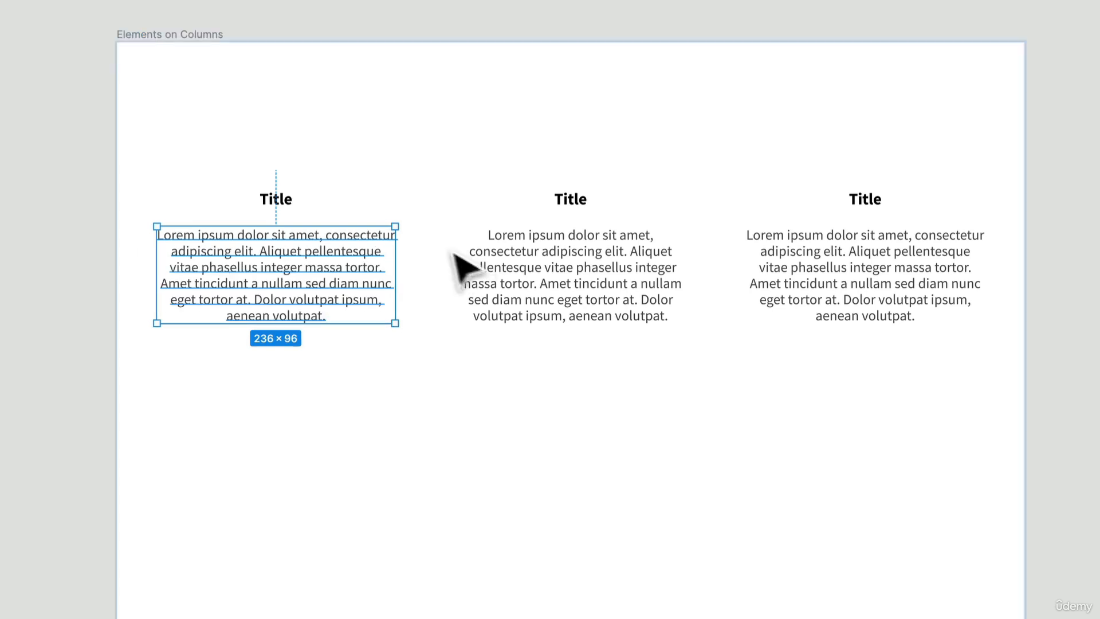
- Select all three Title cards and give them a F3F3F3 fill
click(417, 228)
shift+click(621, 253)
shift+click(808, 270)
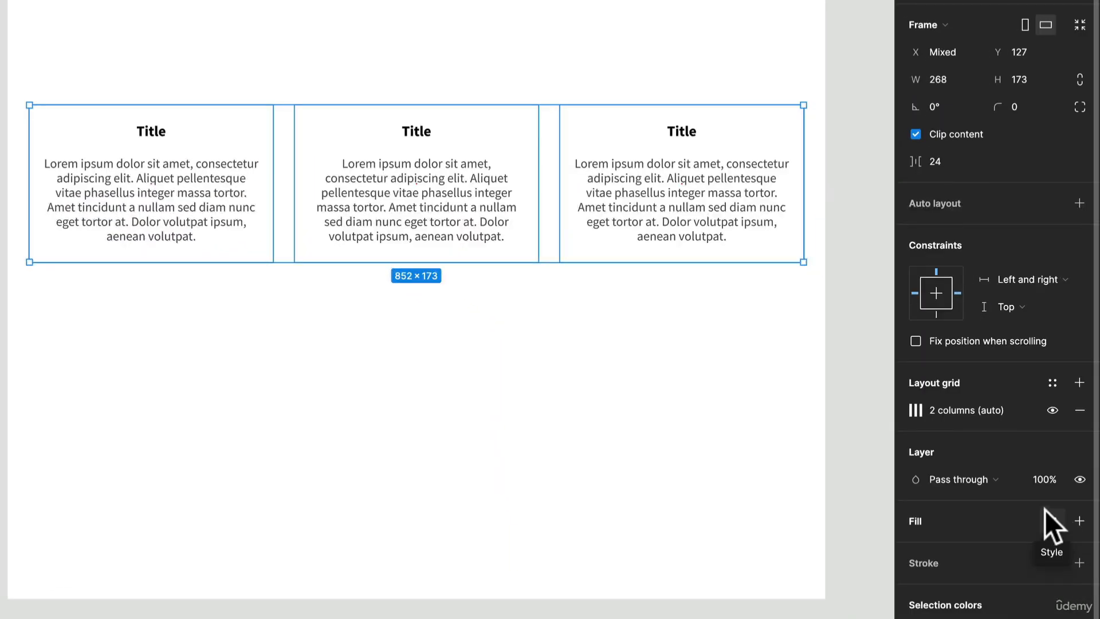
click(1075, 521)
click(915, 547)
drag(831, 406, 726, 255)
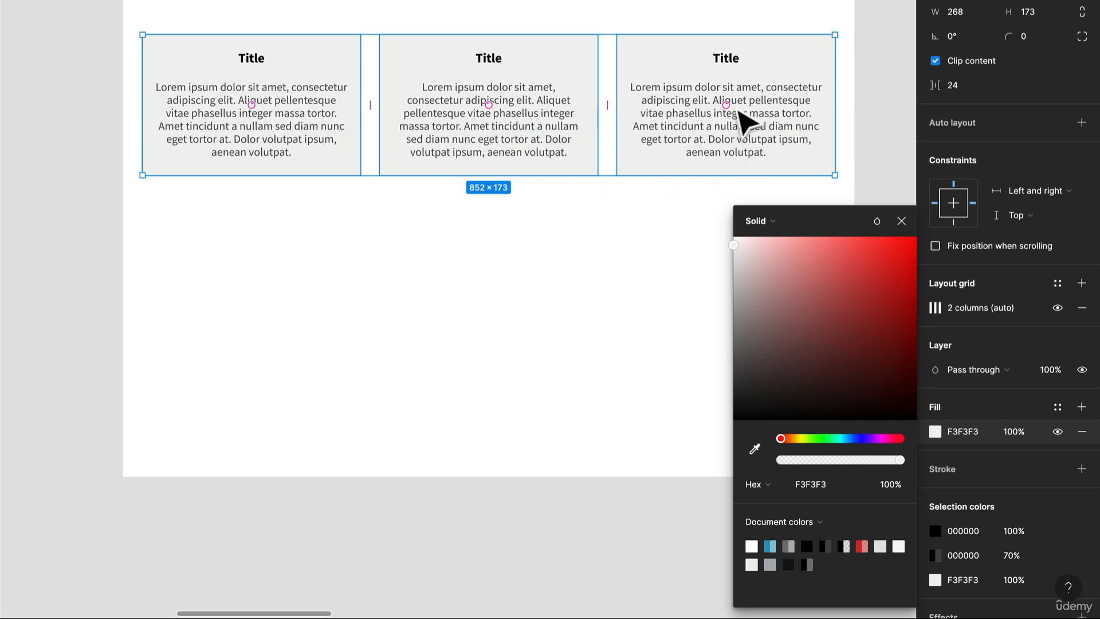
- Show the layout grids again and select the first Title card
double_click(333, 100)
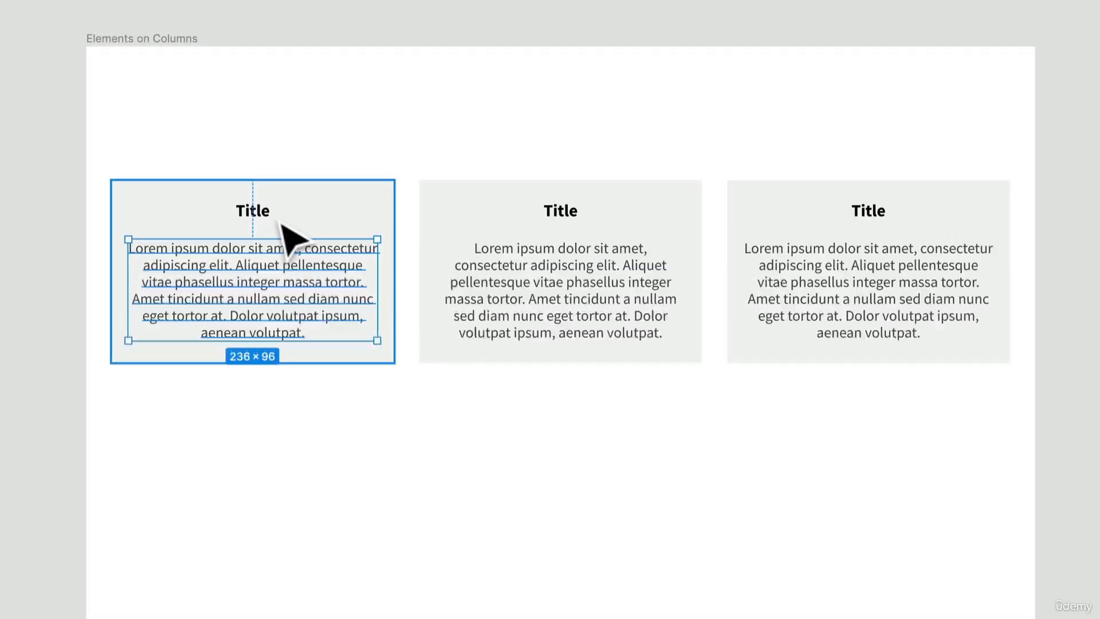
key(ctrl+g)
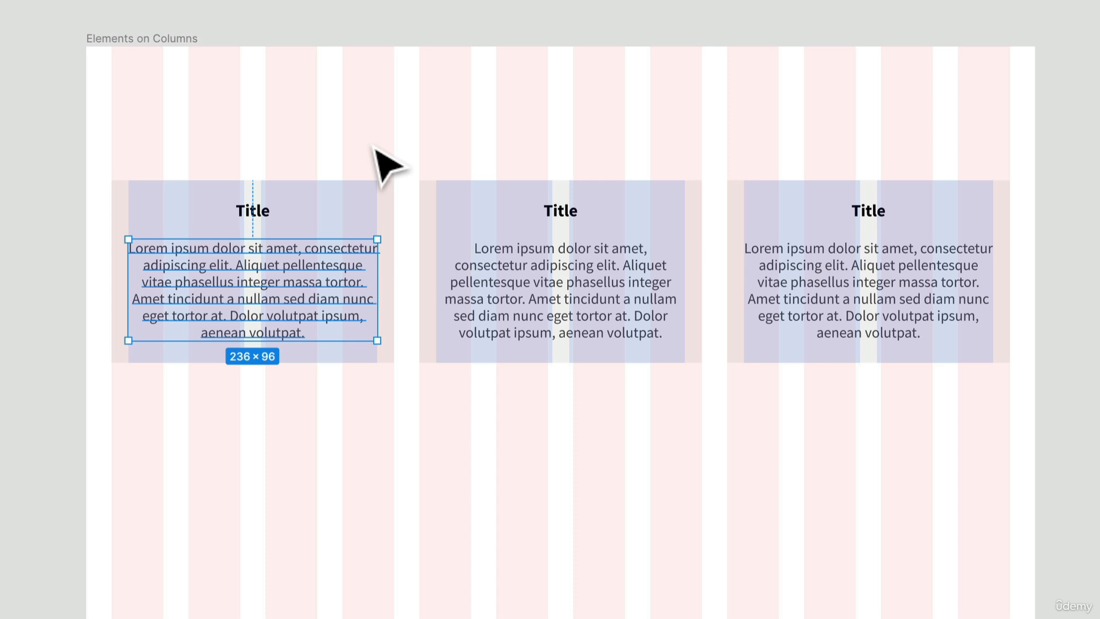
click(393, 212)
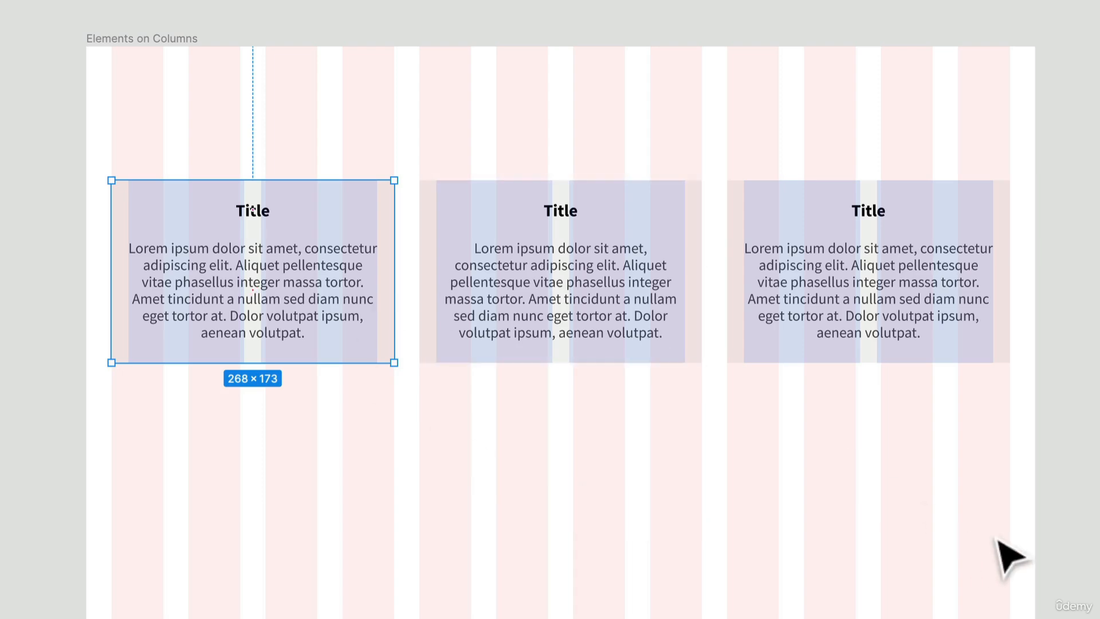
- Inspect the Parent Container image card and the testimonial cards in the Not Padding frame
drag(978, 538, 673, 508)
scroll(747, 447, down, 2)
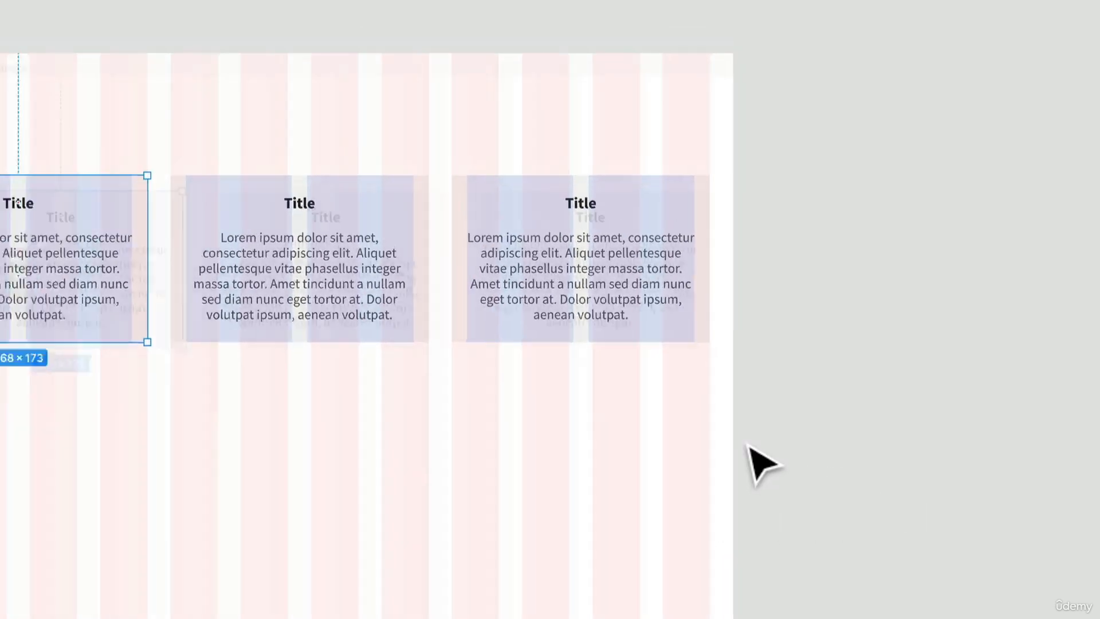
drag(922, 515, 390, 483)
click(498, 388)
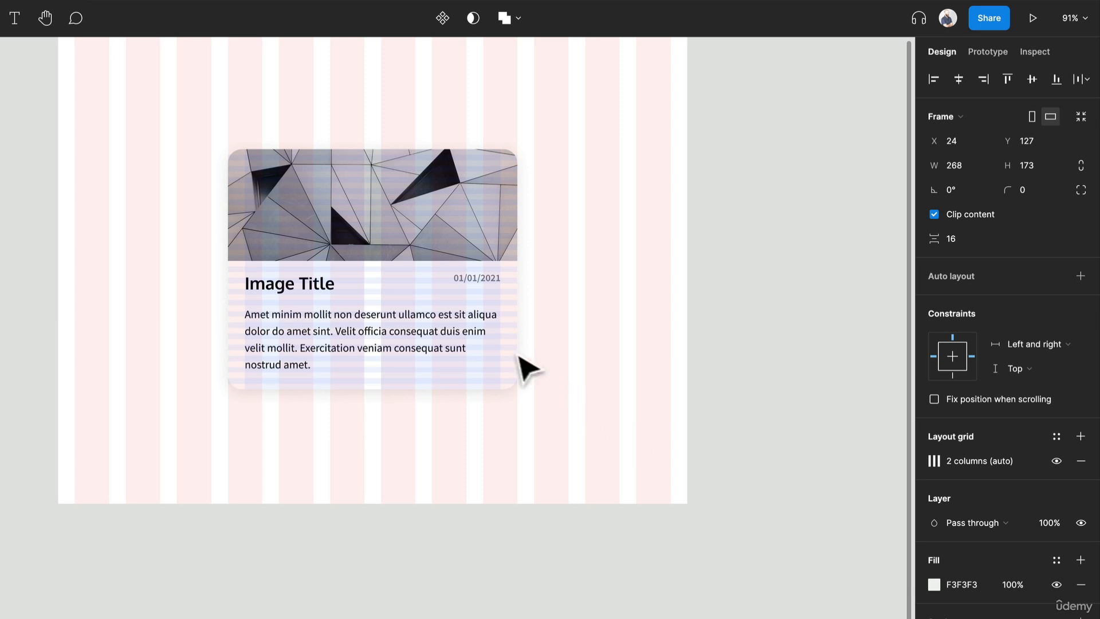
click(491, 351)
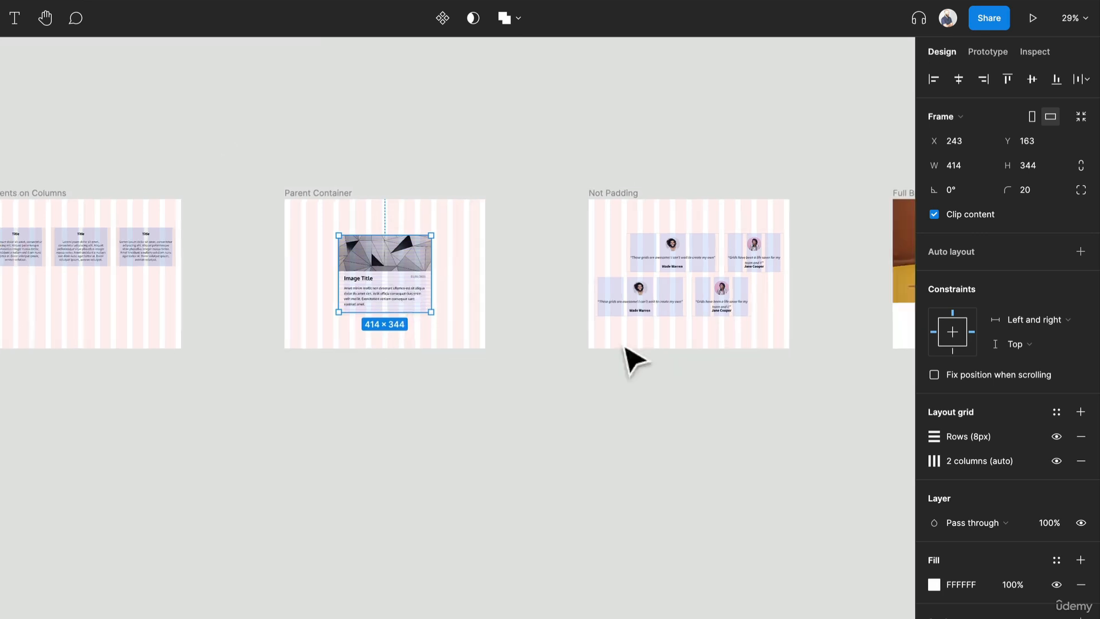
drag(626, 361, 209, 326)
scroll(196, 241, up, 5)
scroll(196, 240, up, 3)
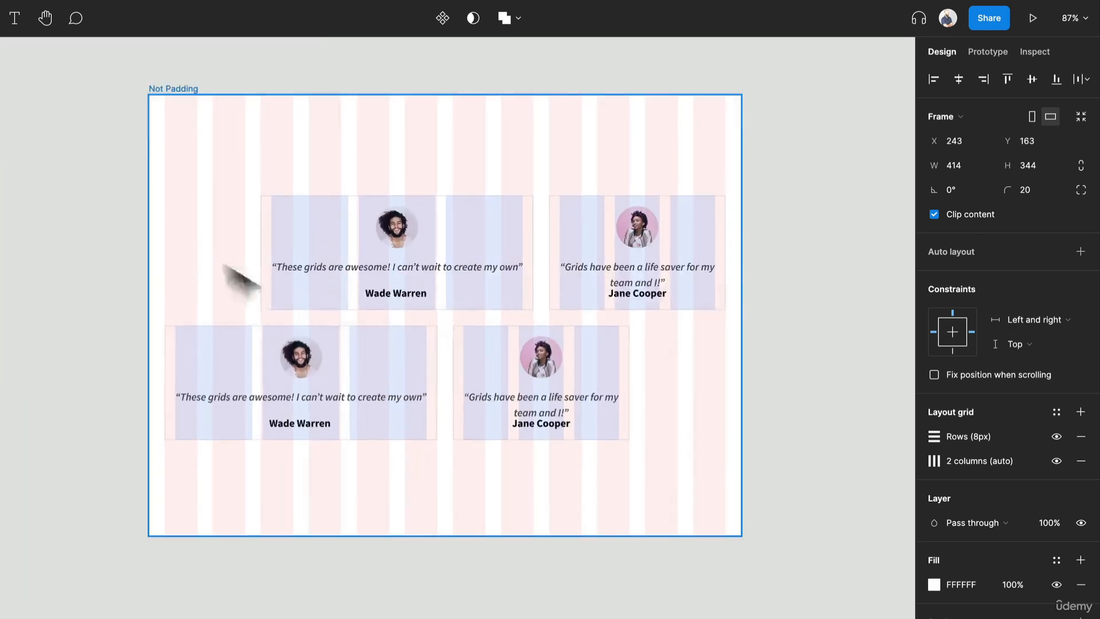
scroll(682, 410, up, 2)
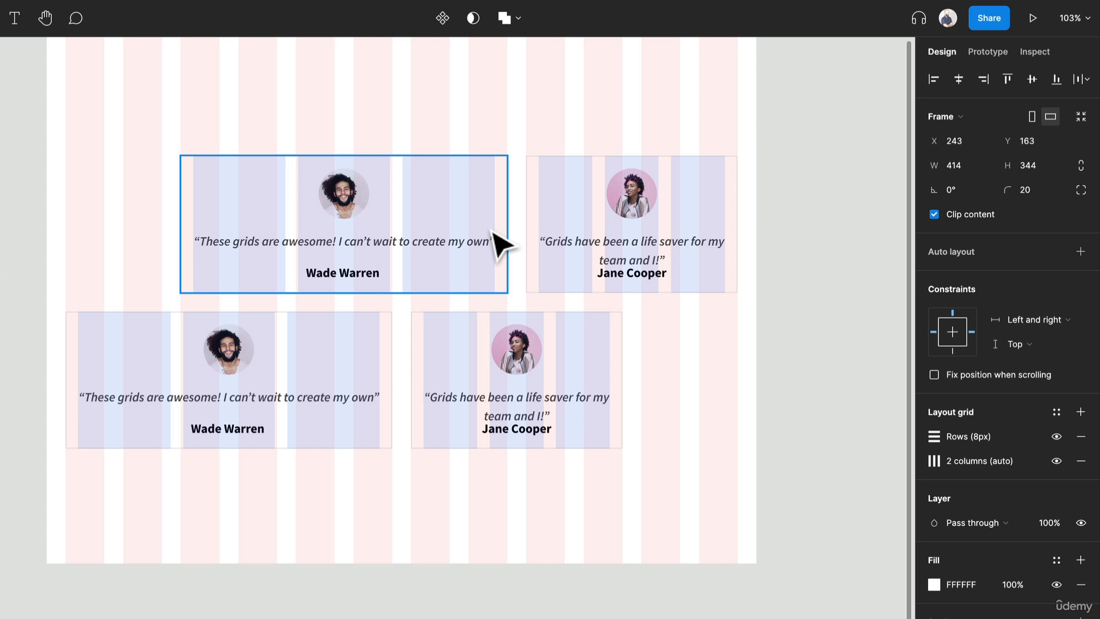
scroll(122, 250, up, 4)
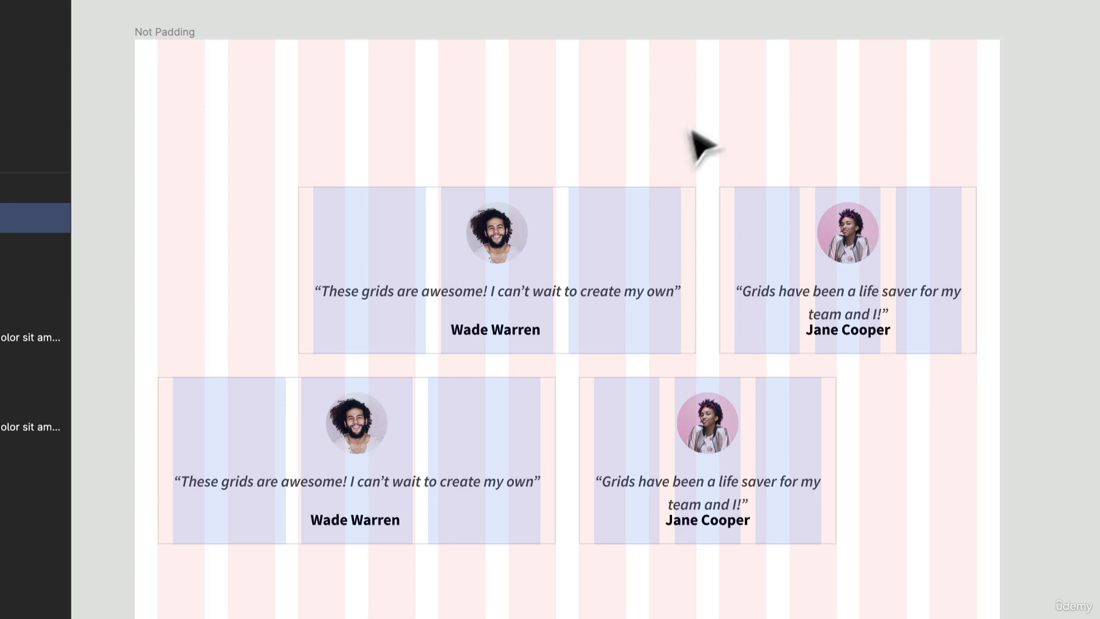
- Try deleting the top-right Jane Cooper card and stretching the top Wade Warren card, then undo both
click(695, 410)
click(871, 274)
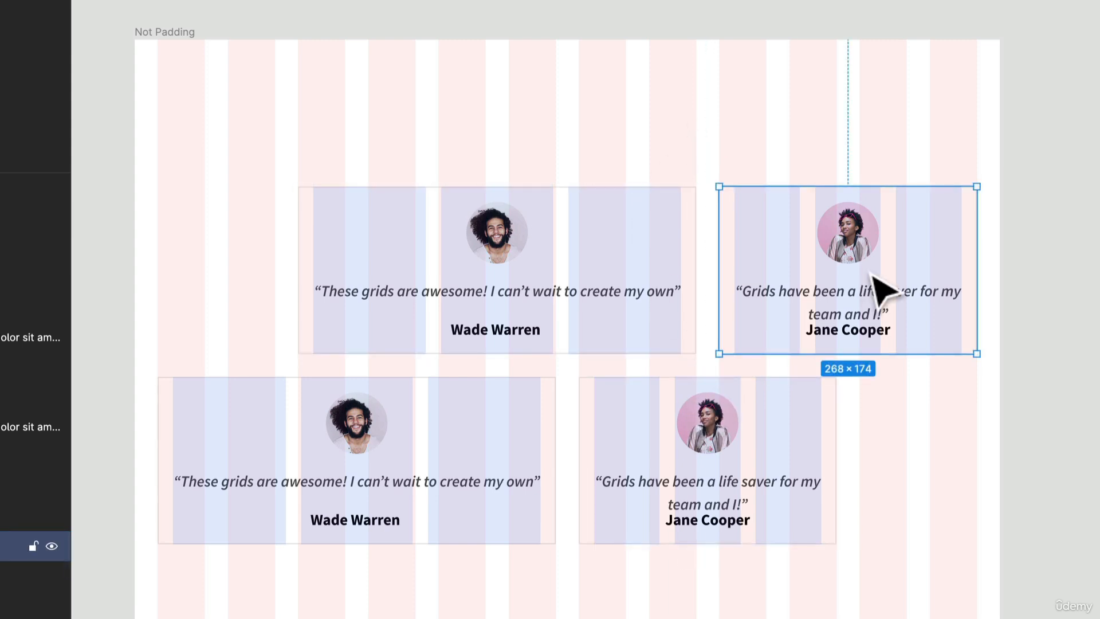
key(Delete)
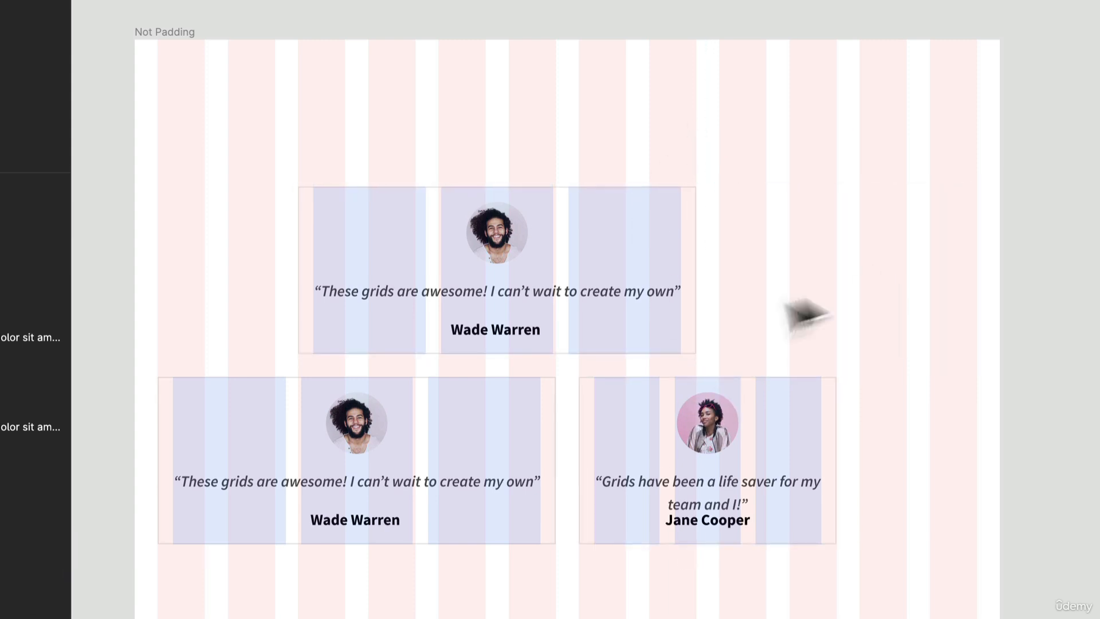
click(681, 298)
drag(700, 274, 766, 281)
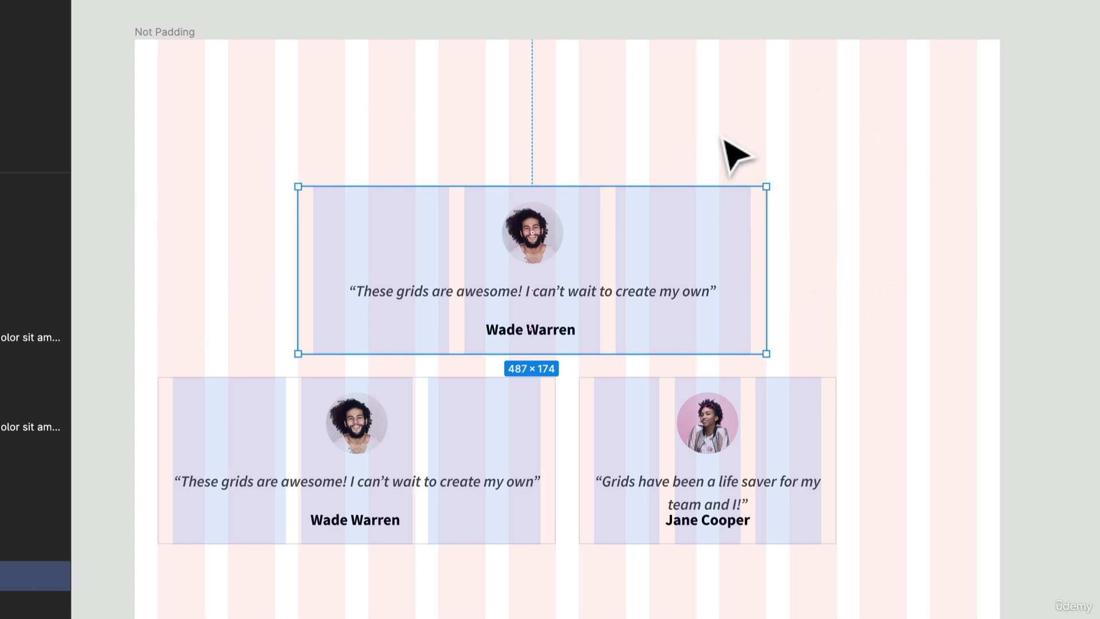
key(super+z)
key(super+z)
key(super+z)
key(super+z)
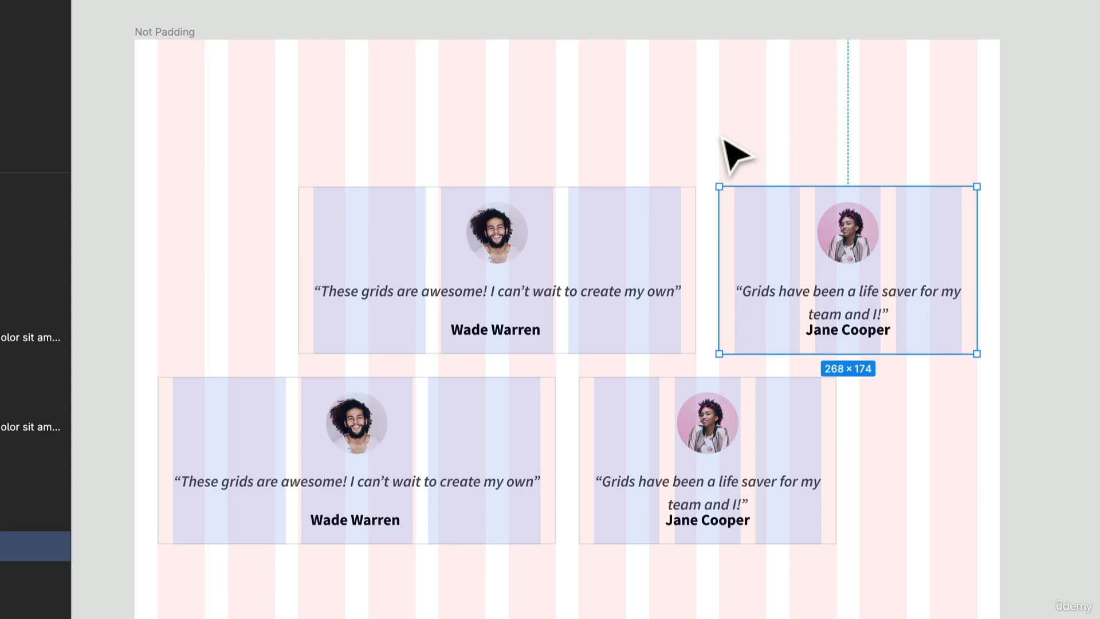
click(755, 146)
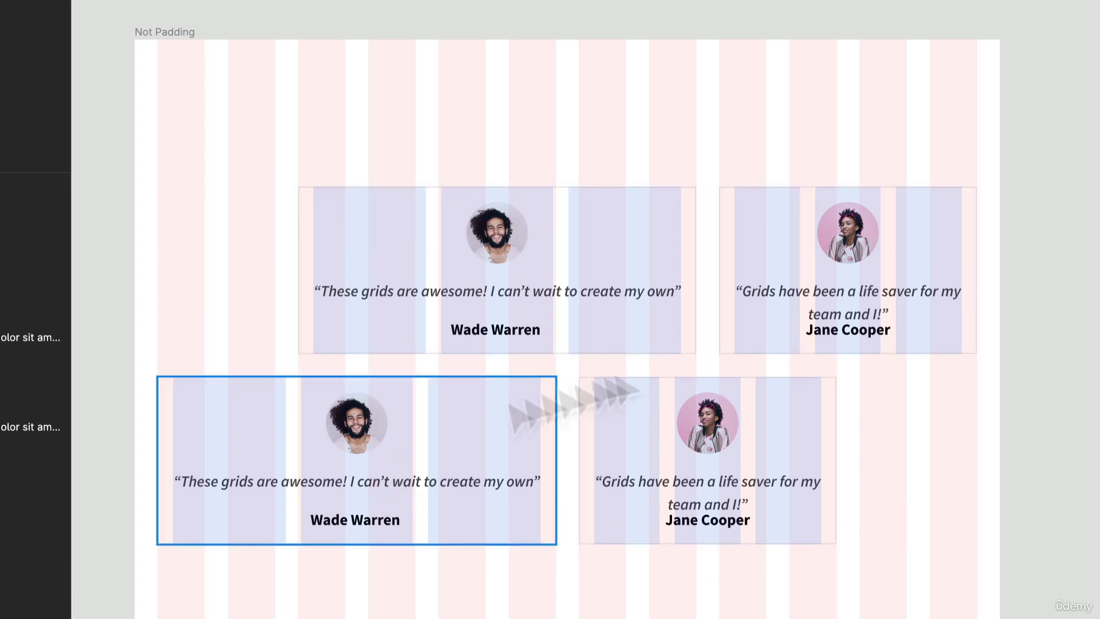
- Inspect the testimonial cards in the Not Padding frame, selecting the top Wade Warren and Jane Cooper cards
click(825, 532)
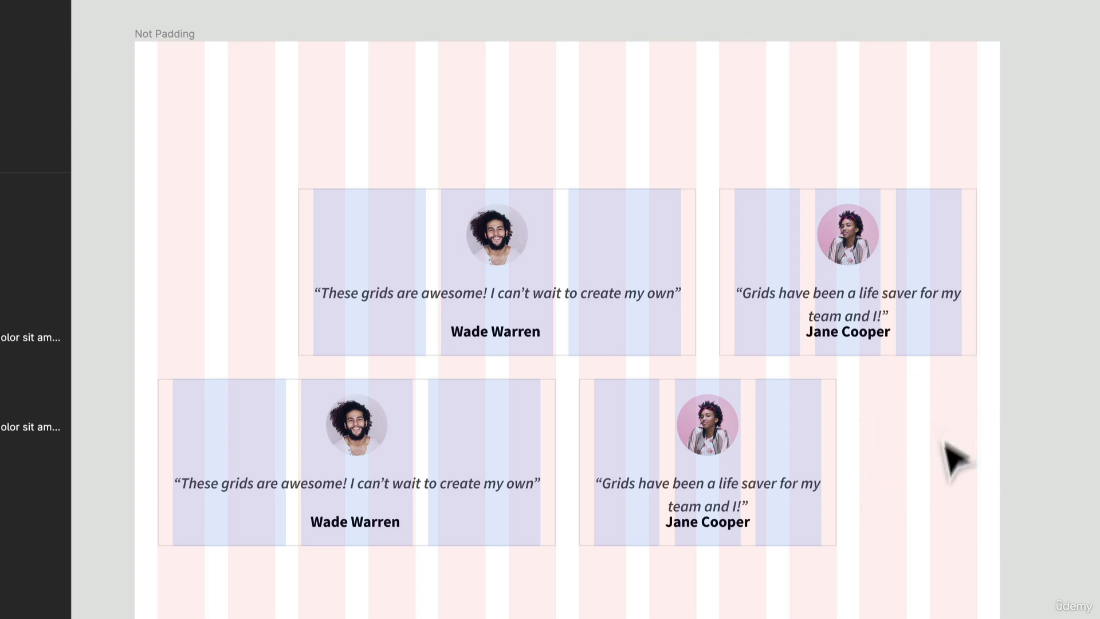
scroll(933, 475, up, 1)
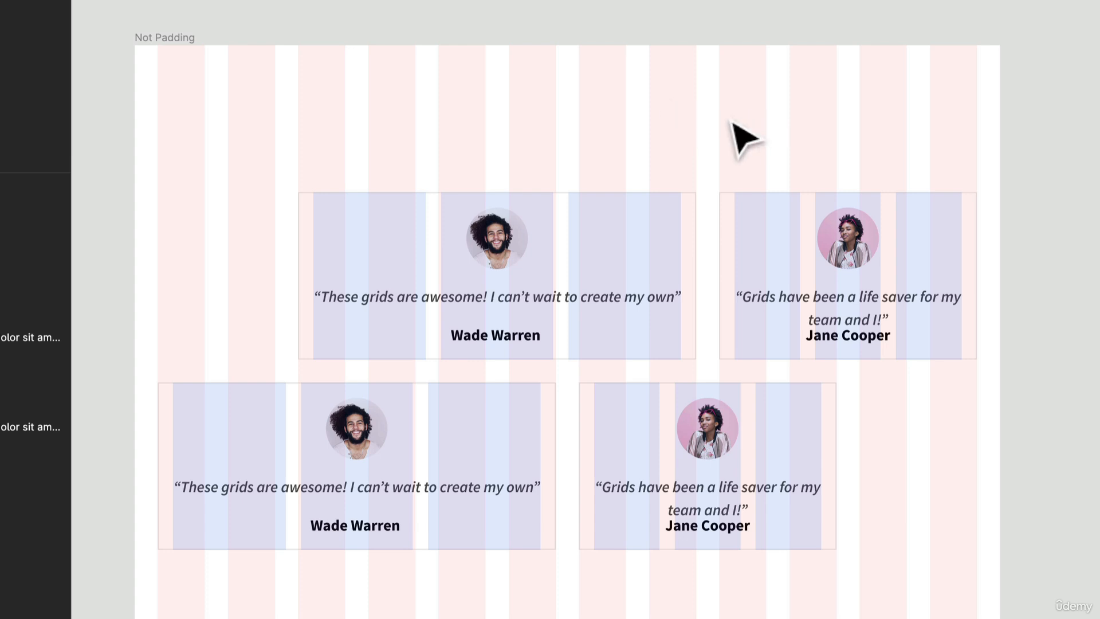
click(363, 98)
scroll(367, 100, down, 1)
scroll(363, 98, down, 2)
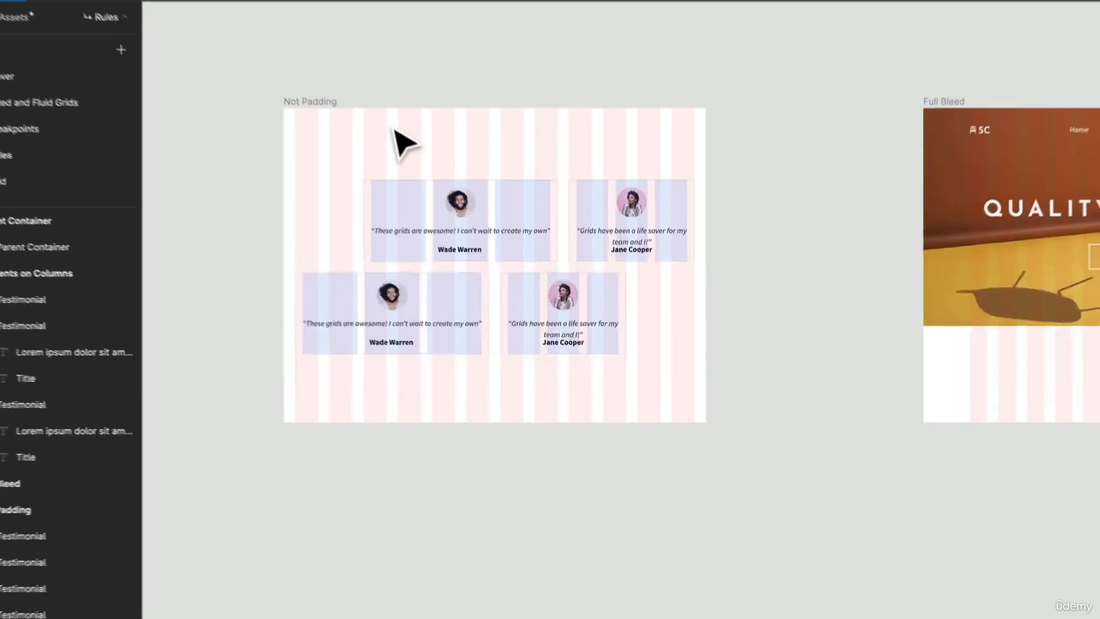
drag(727, 235, 373, 255)
scroll(373, 279, left, 5)
click(337, 263)
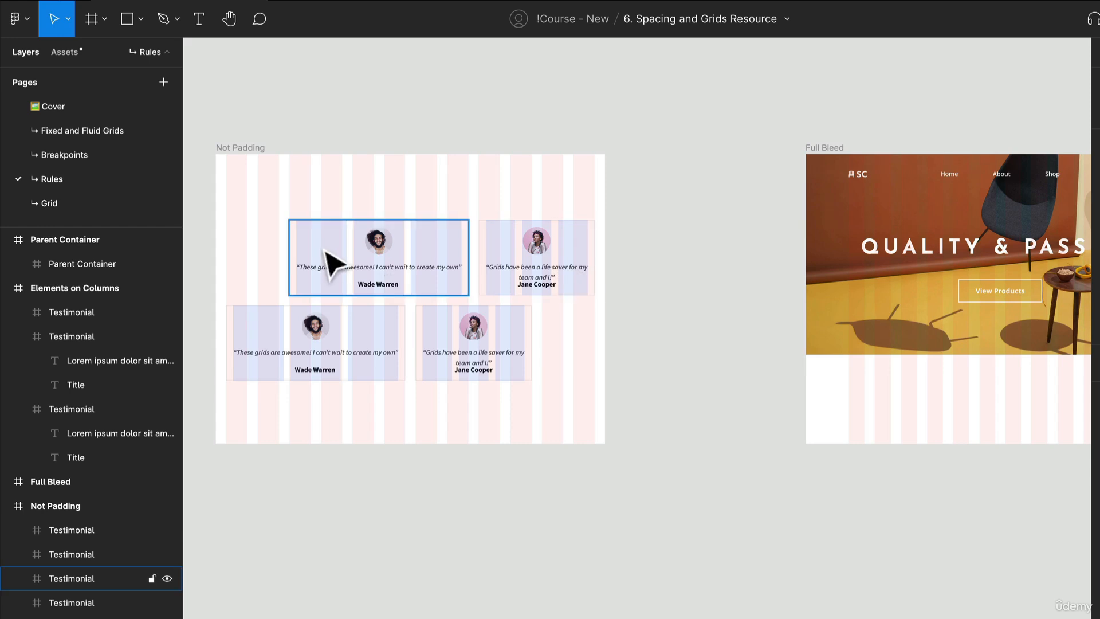
click(542, 240)
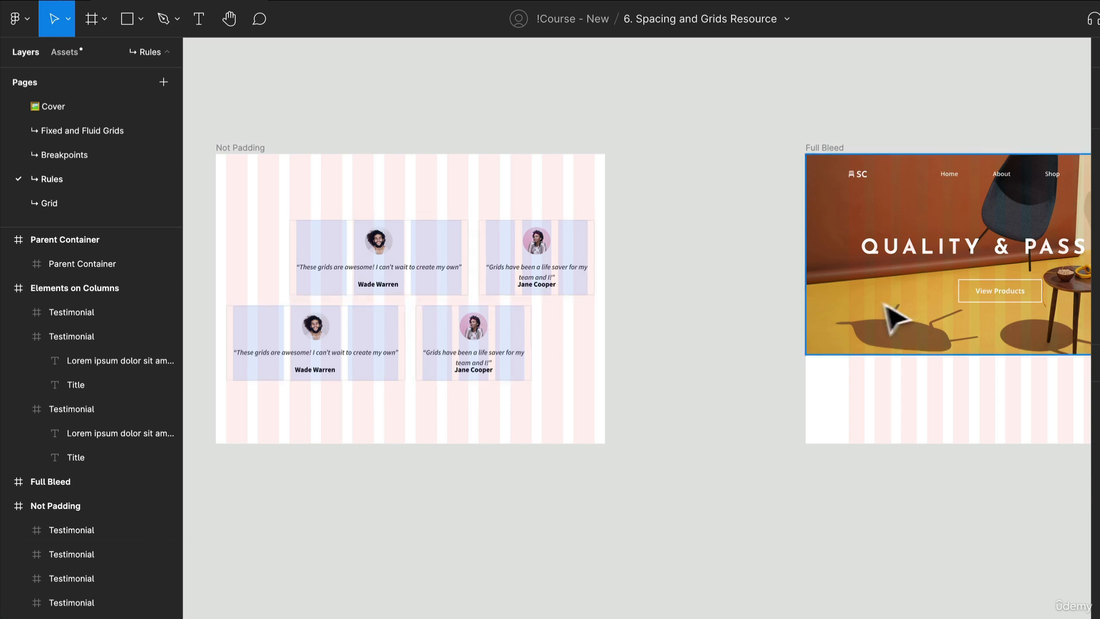
- Examine the Full Bleed hero frame, selecting its image, SC logo, QUALITY & PASSION heading and View Products button against the grid columns
drag(767, 295, 325, 292)
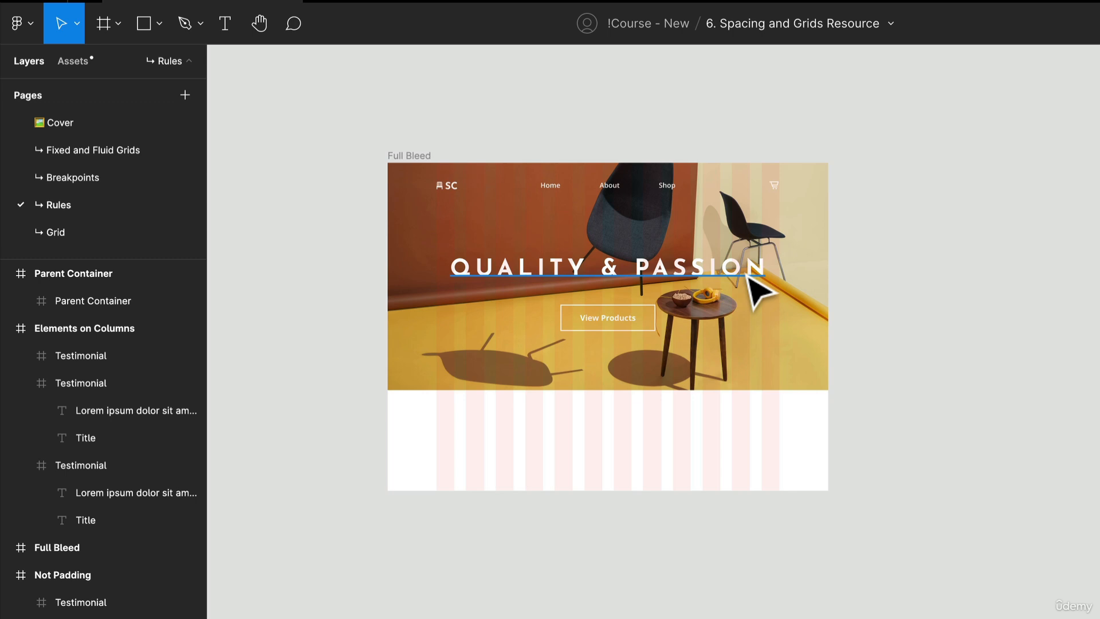
scroll(817, 363, up, 3)
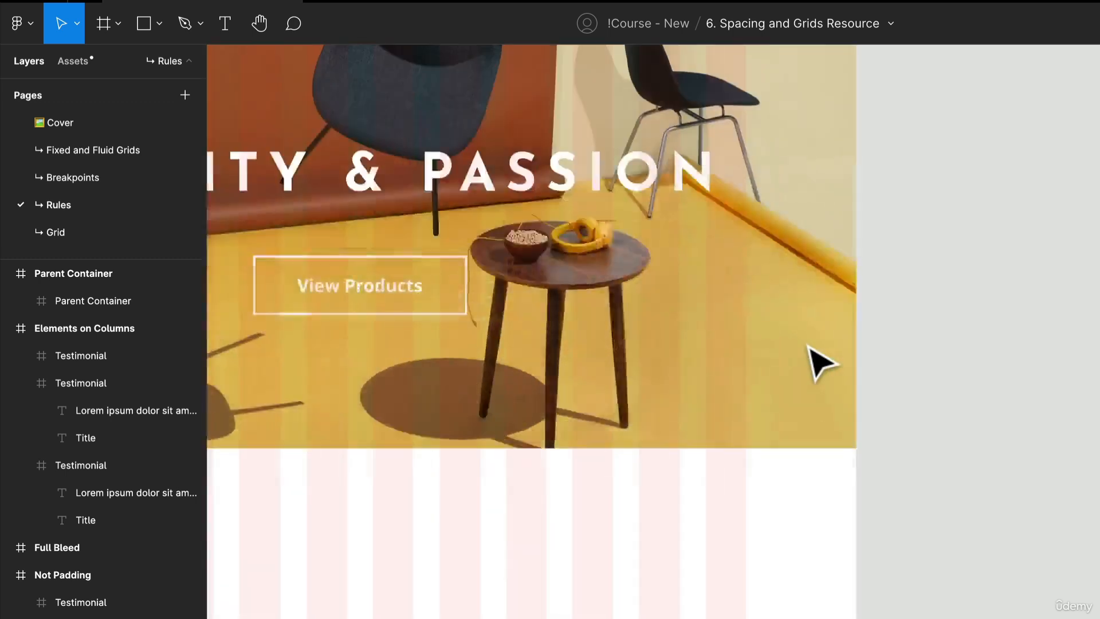
scroll(819, 360, down, 1)
scroll(796, 360, up, 2)
drag(794, 360, 928, 443)
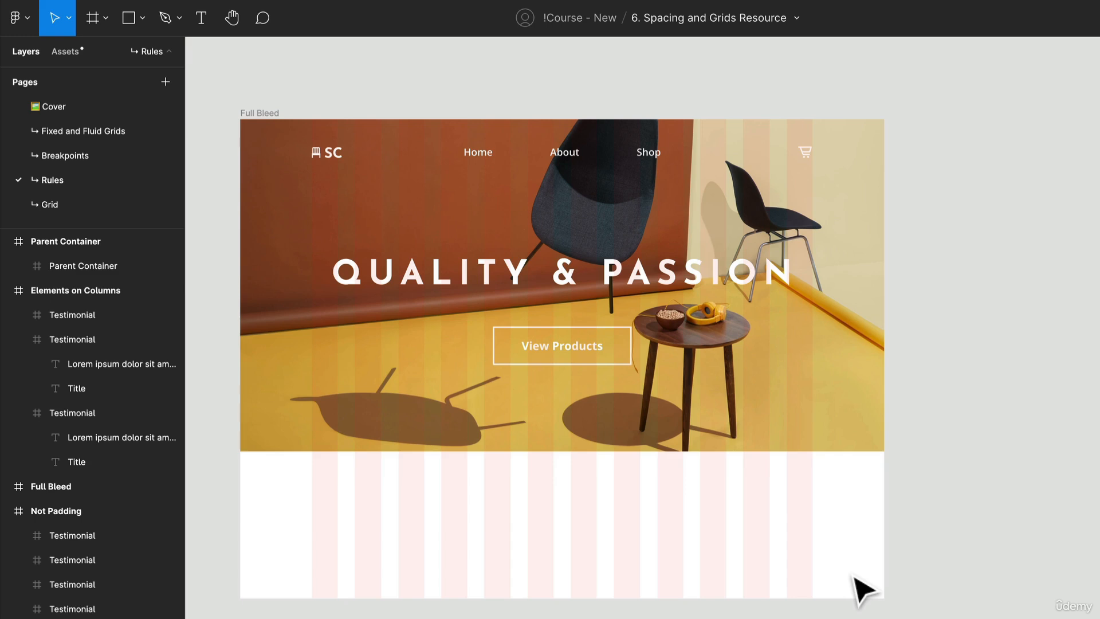
click(394, 425)
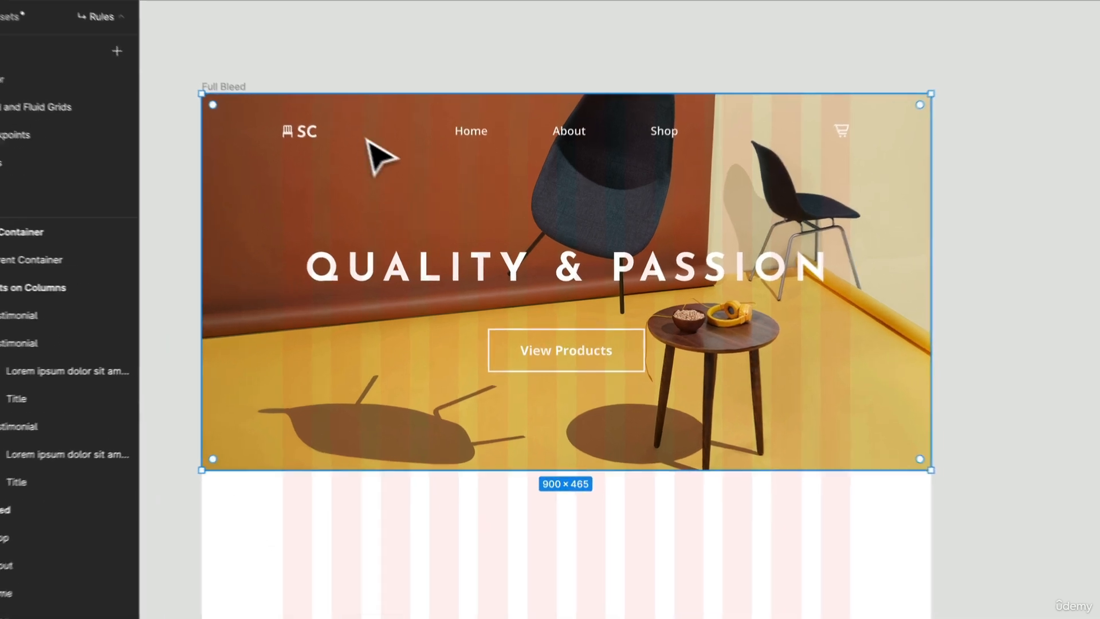
click(303, 134)
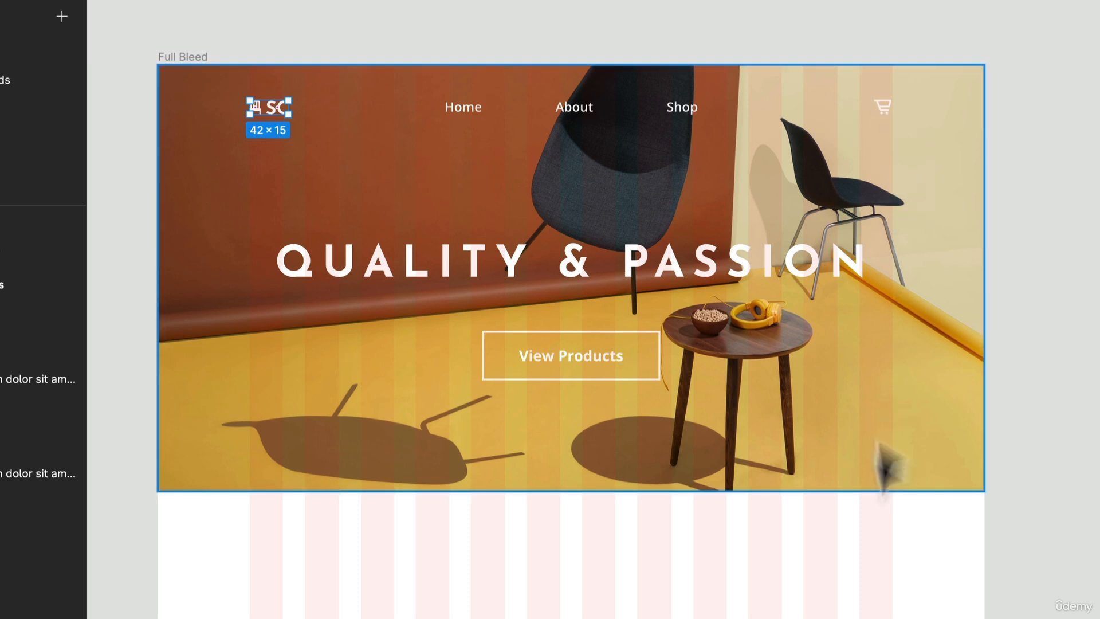
click(767, 268)
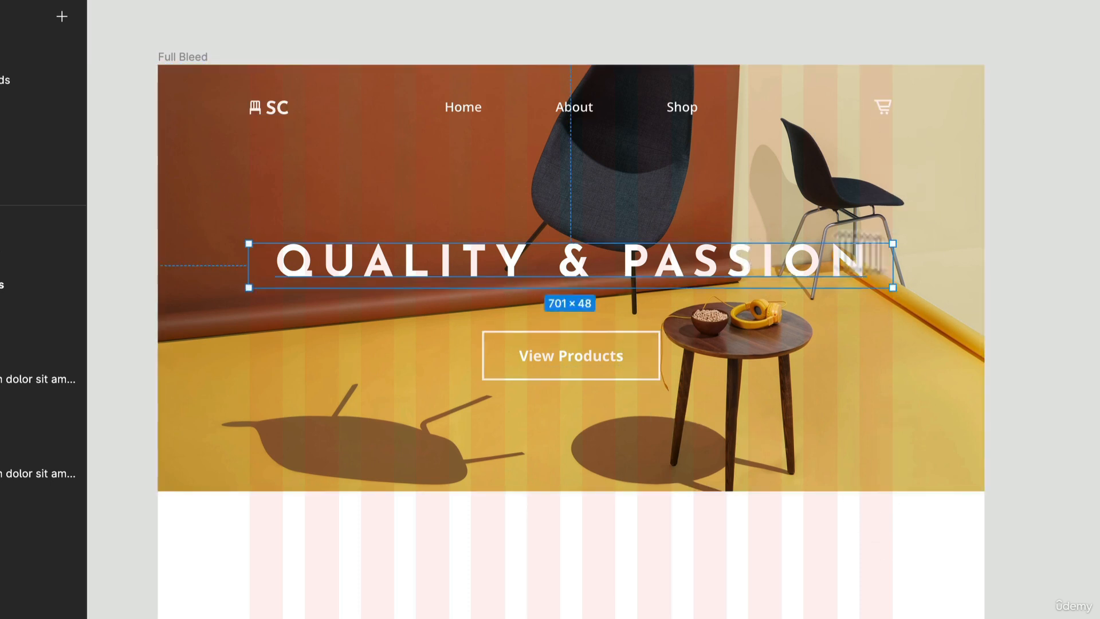
click(596, 361)
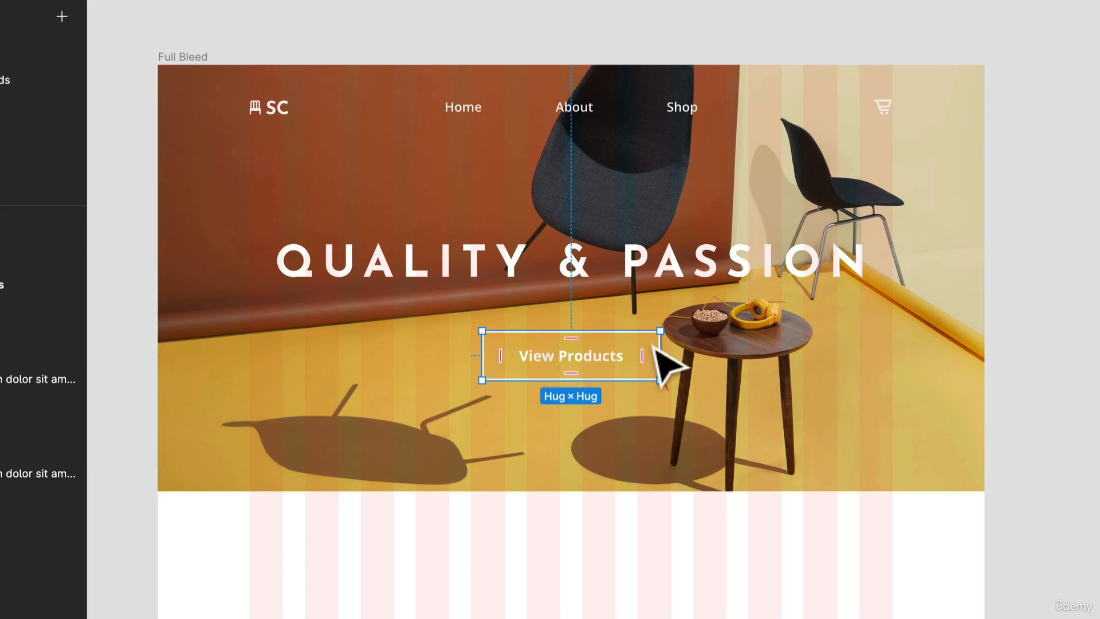